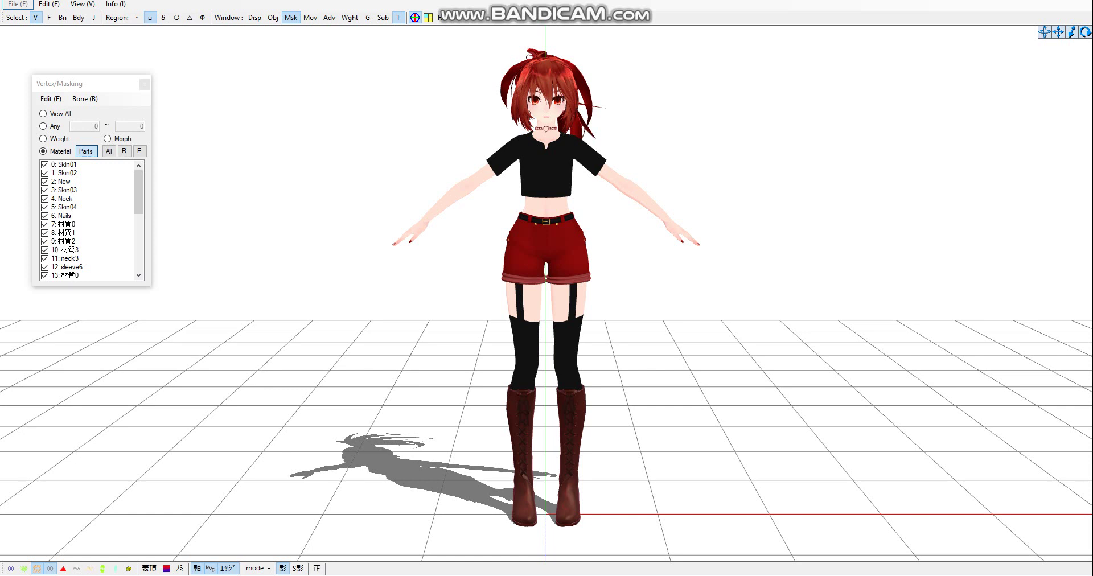
Check the Root display pane, then orbit the model to a side view.
click(319, 547)
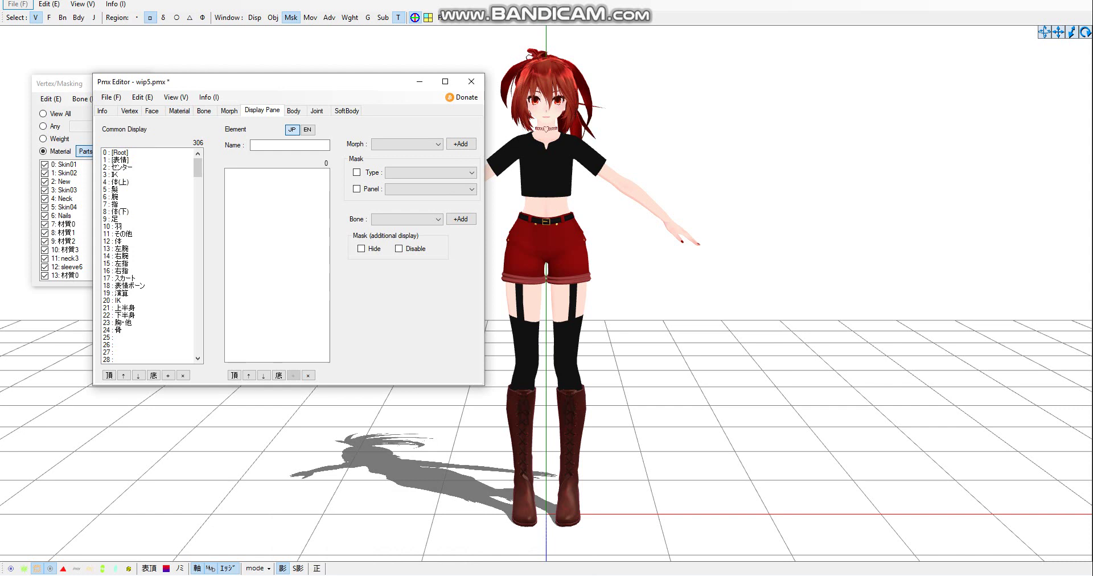
key(Down)
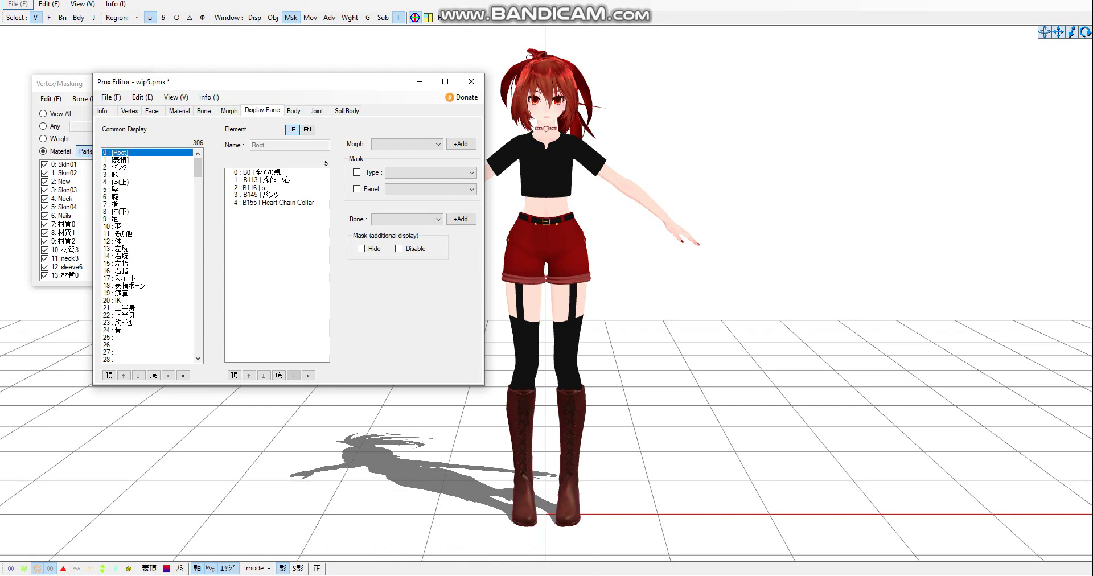
key(alt+Tab)
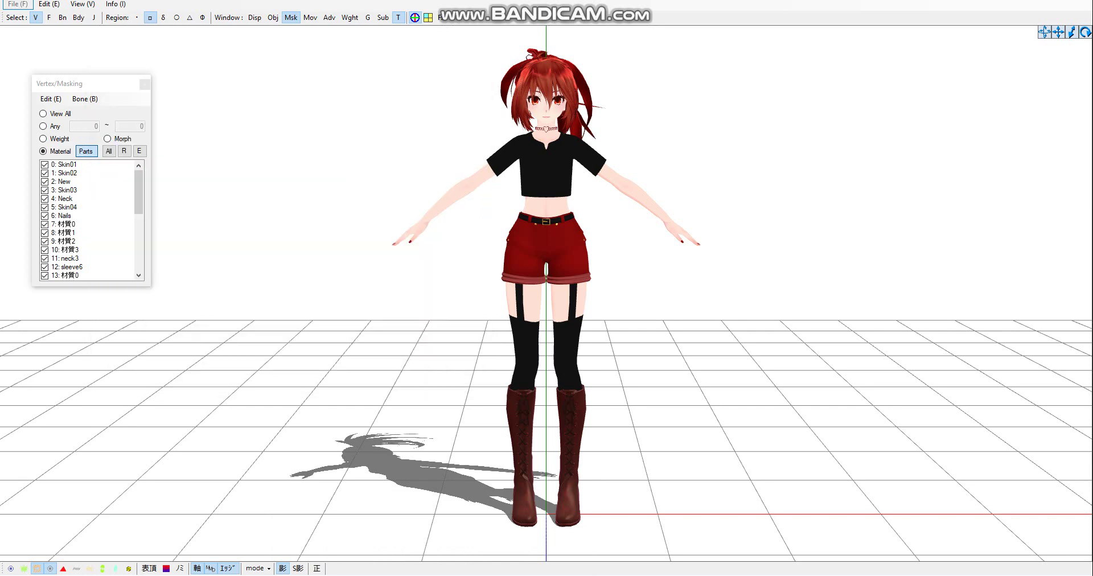
right_drag(546, 342, 649, 342)
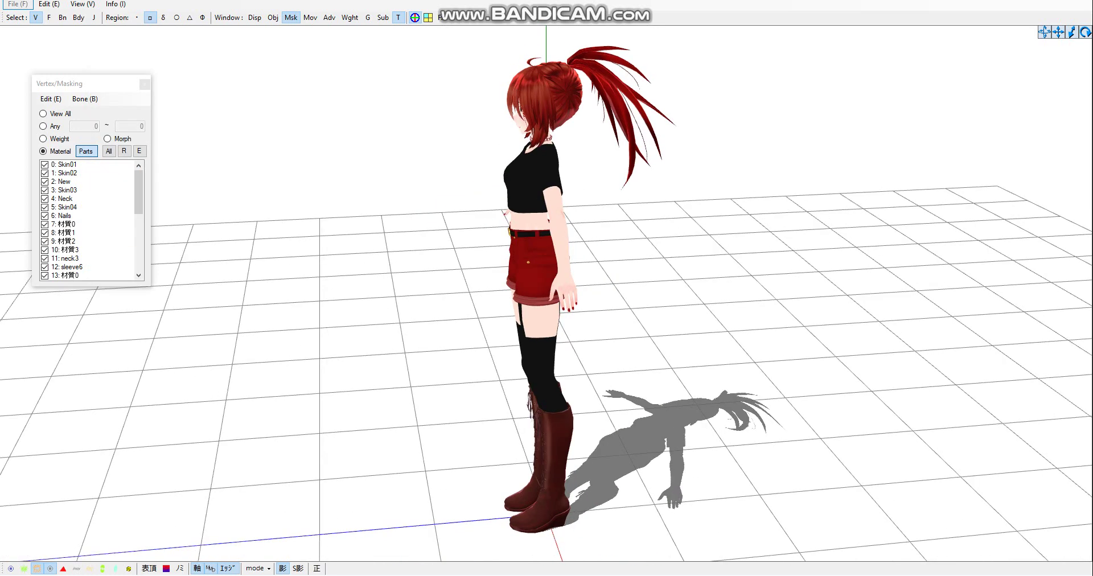
right_drag(546, 343, 564, 342)
Flatten the camera angle, select the model's vertices and move the model to the left.
key(alt+e)
key(Down)
key(Return)
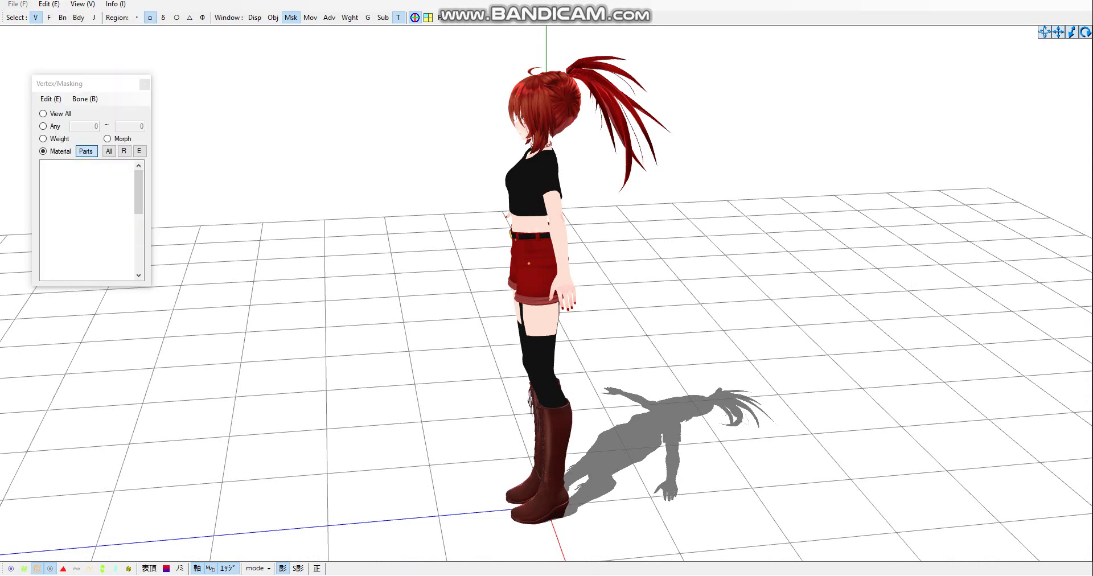
right_drag(547, 342, 546, 291)
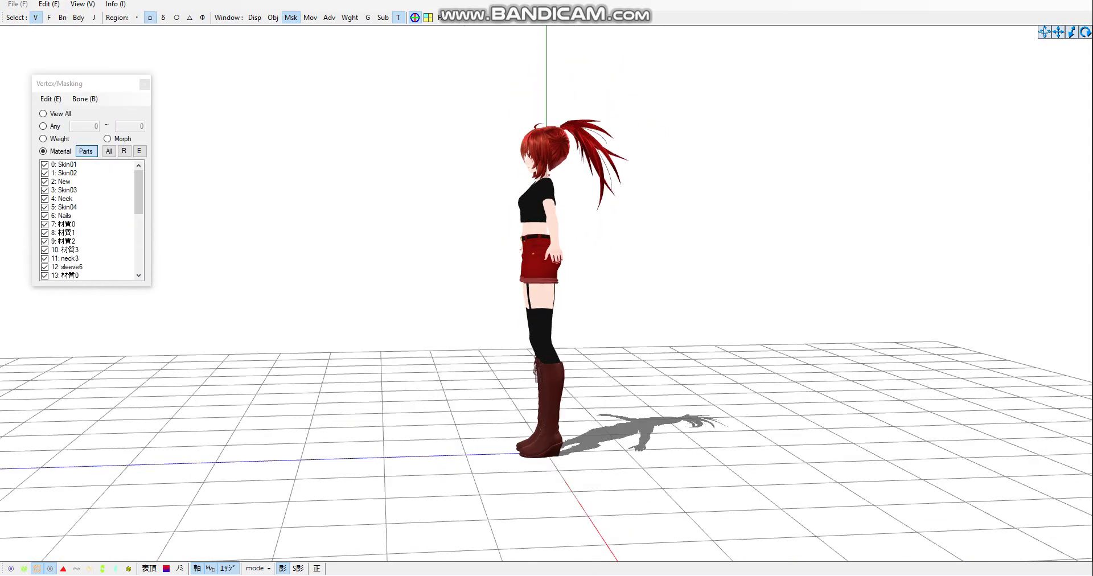
drag(463, 88, 732, 525)
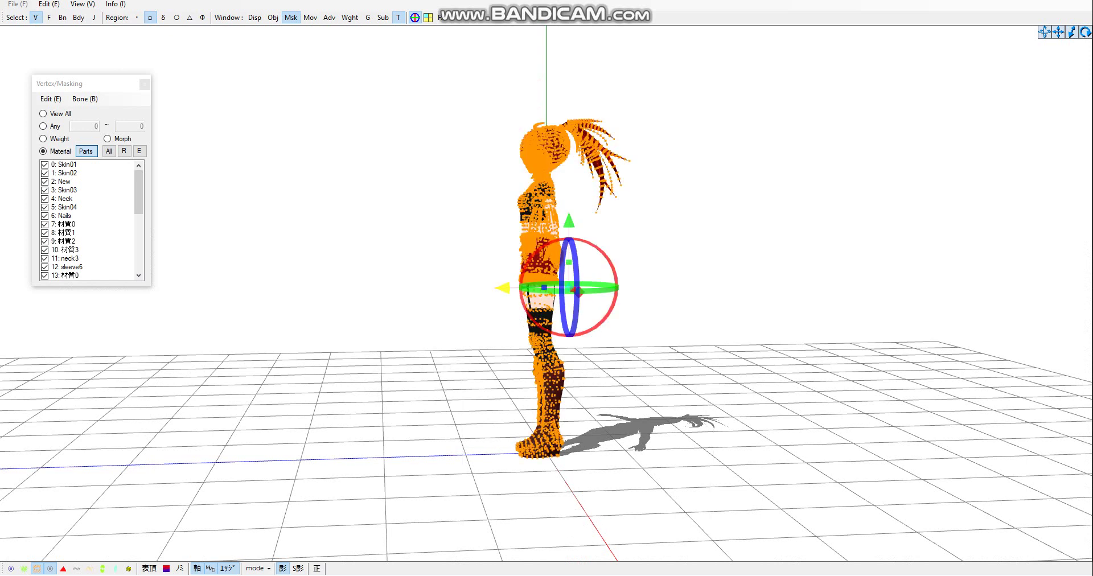
drag(504, 311, 303, 291)
drag(371, 289, 273, 289)
Show all vertices, box-select the stray ones right of the model and delete them.
click(43, 112)
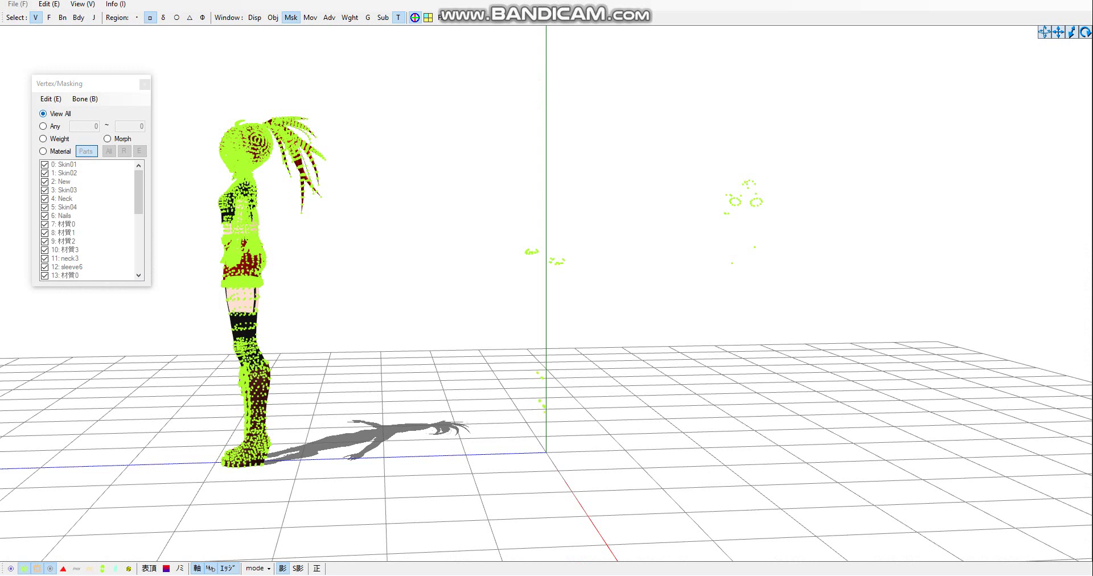
click(43, 150)
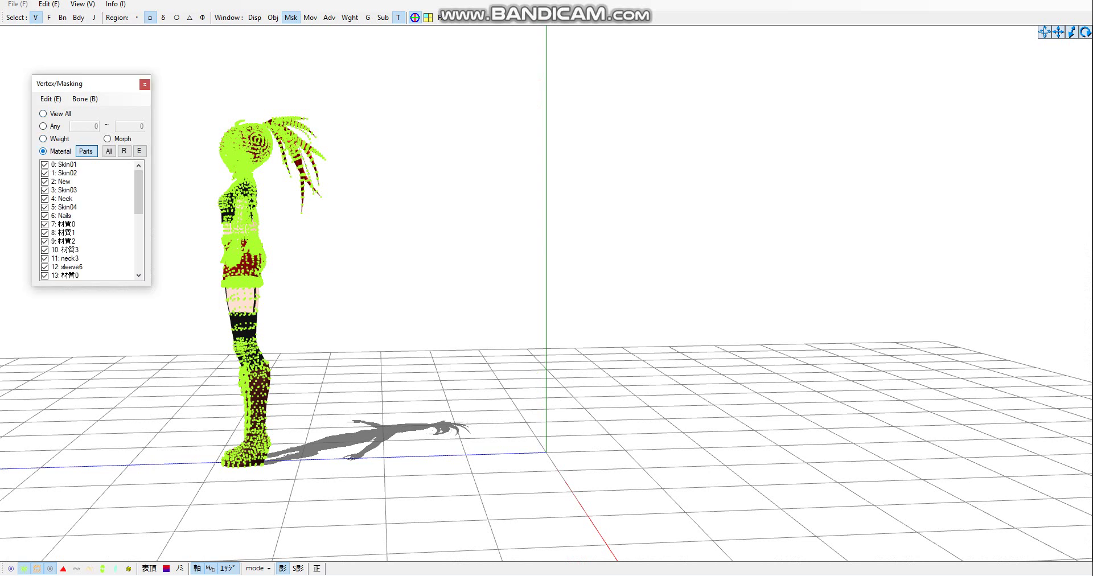
click(42, 113)
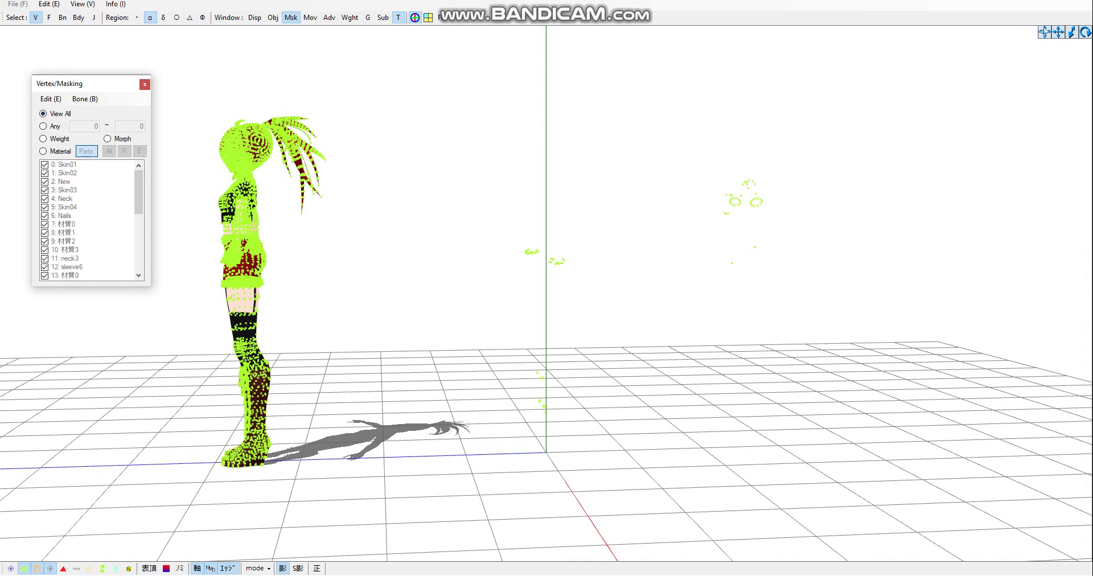
drag(427, 96, 877, 520)
key(ctrl+z)
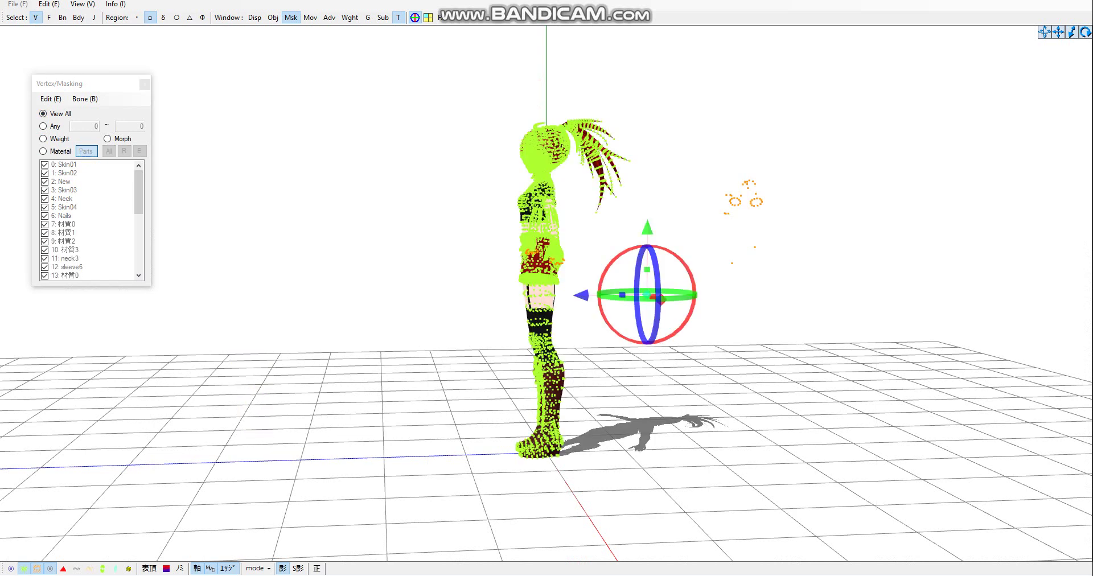
key(Delete)
key(Return)
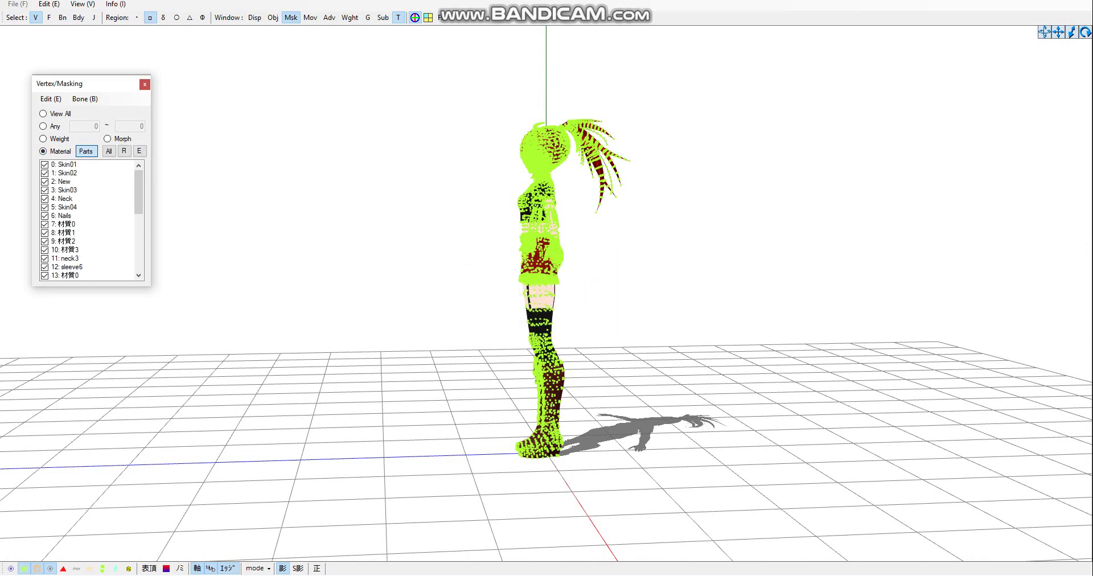
right_click(1059, 32)
click(1024, 37)
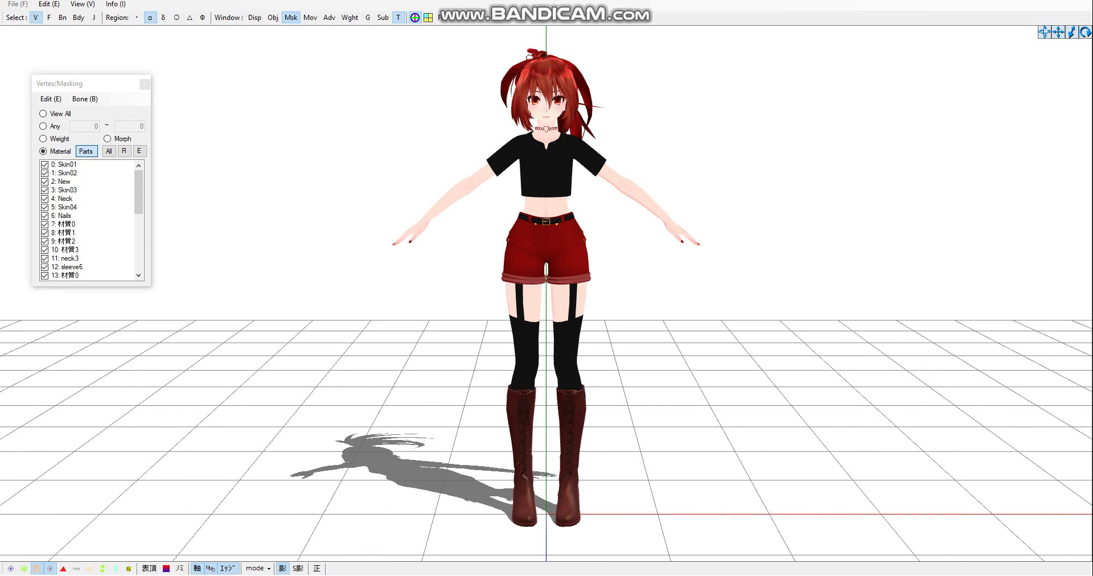
Remove the センター, IK and 体(上) display panes.
click(318, 530)
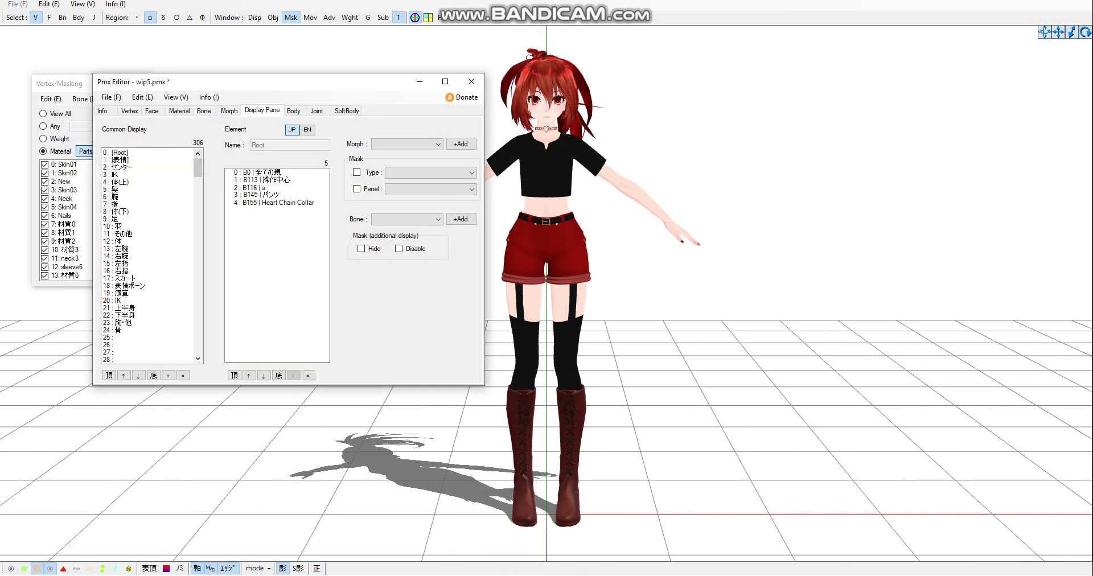
key(Down)
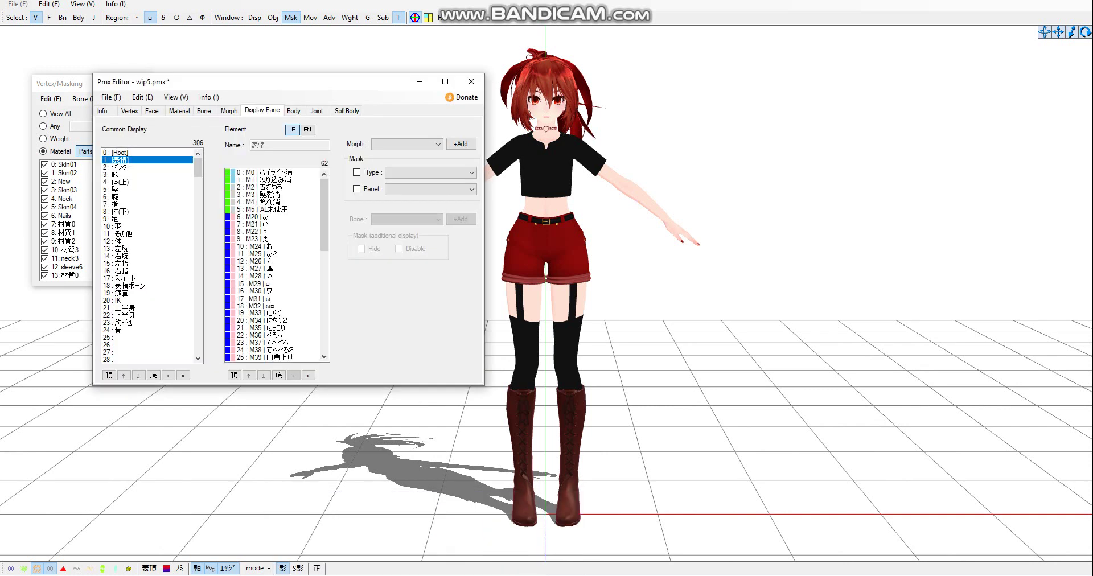
key(Down)
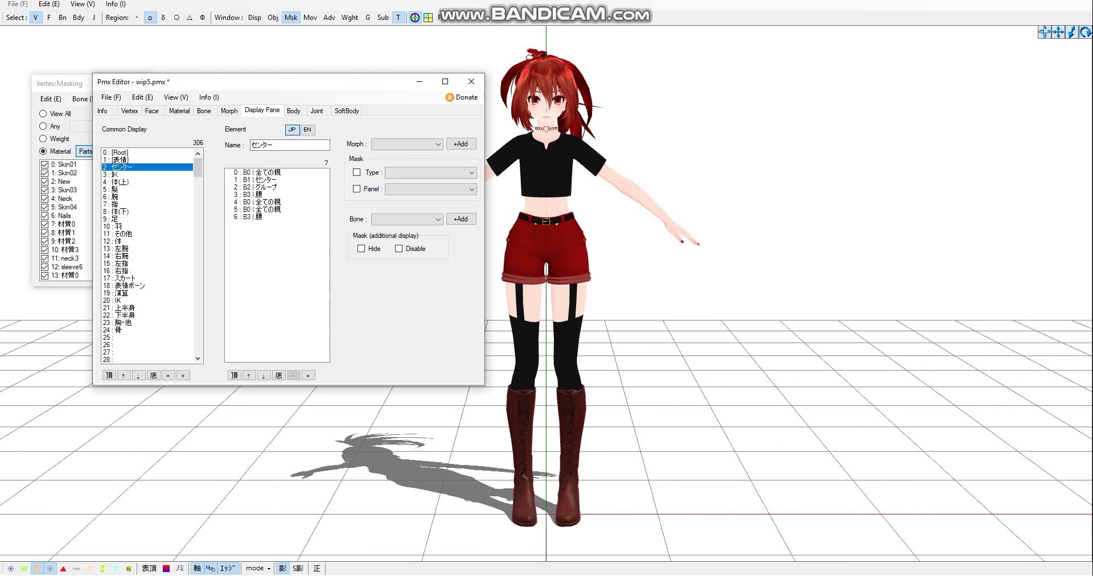
click(182, 375)
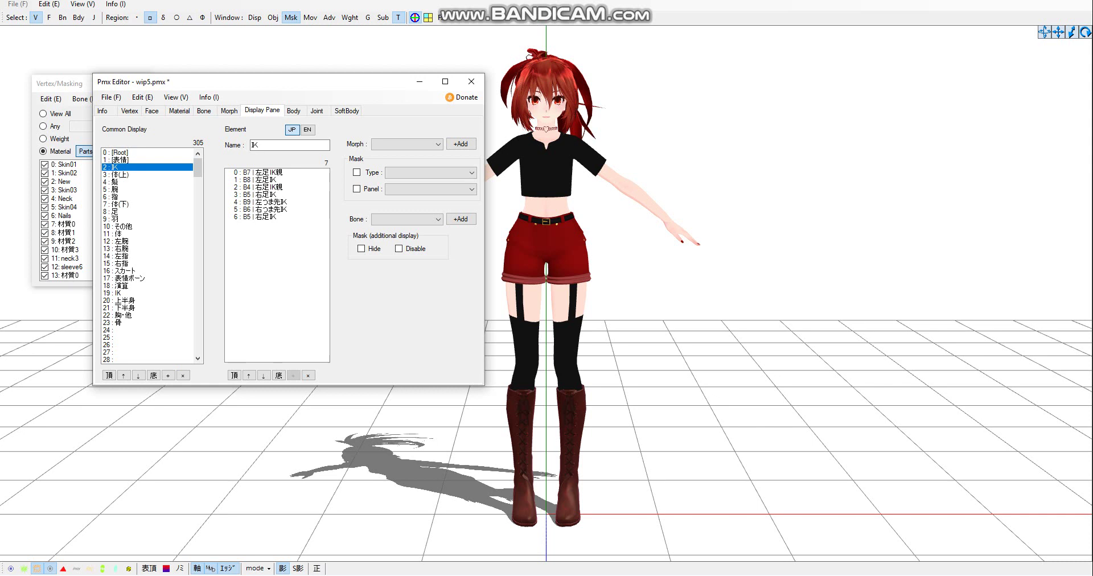
click(182, 375)
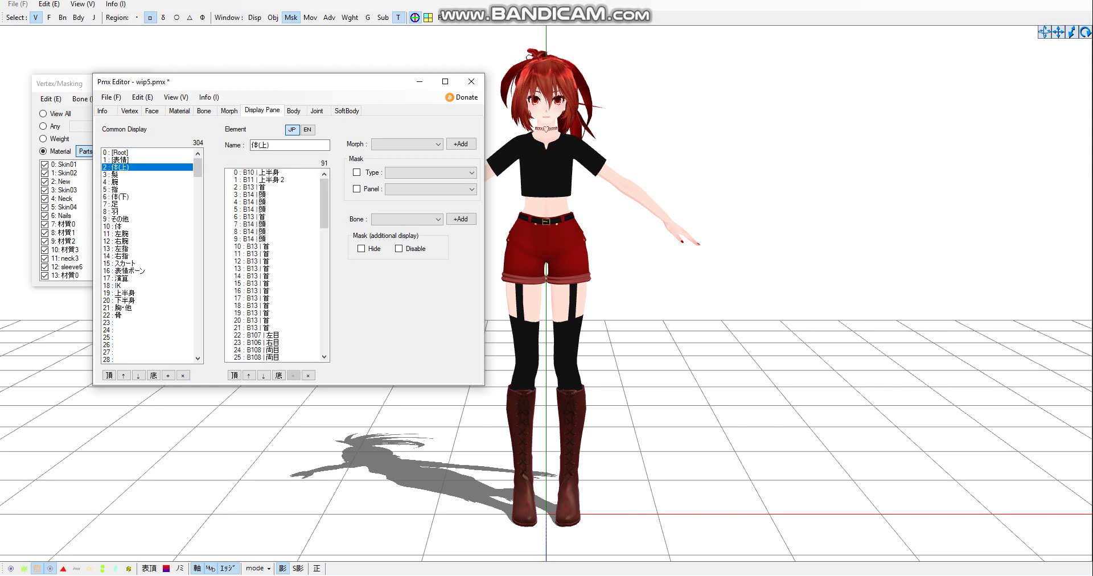
click(182, 375)
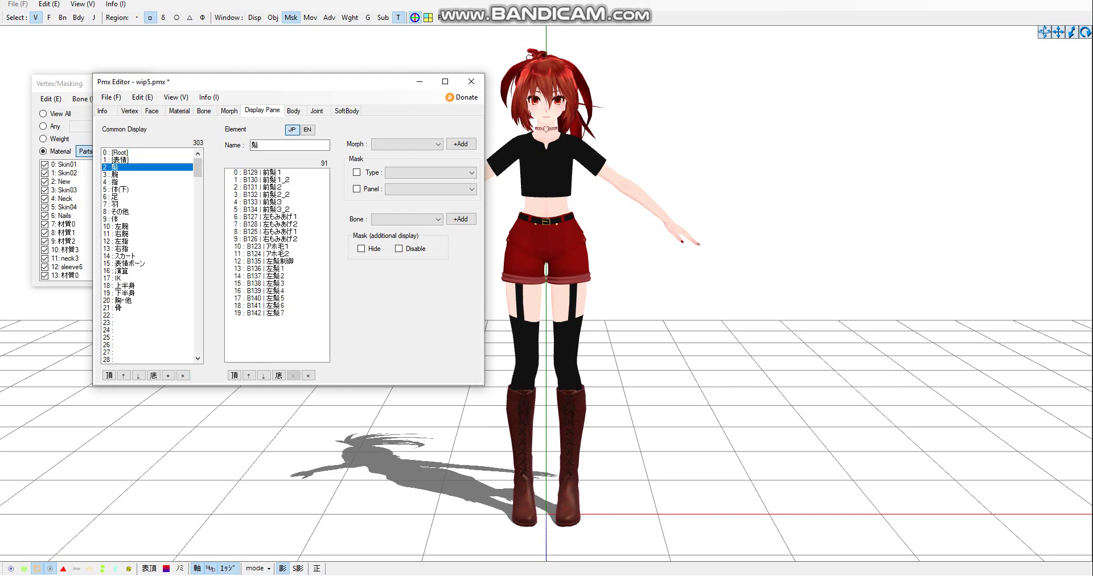
Check the 腕, 指, 体(下) and 足 panes and delete the empty 羽 pane.
key(Down)
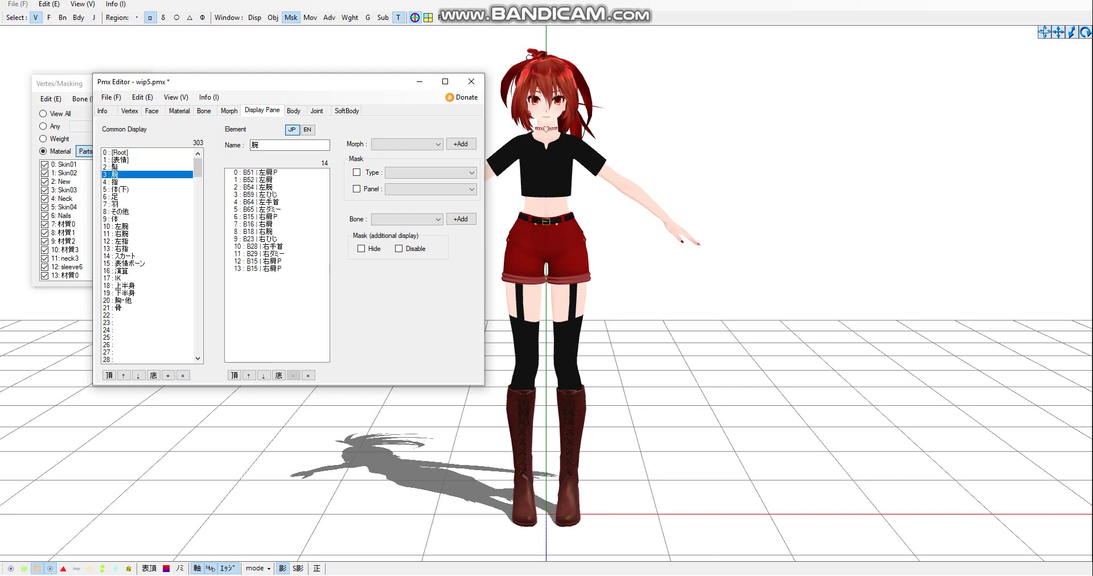
key(Down)
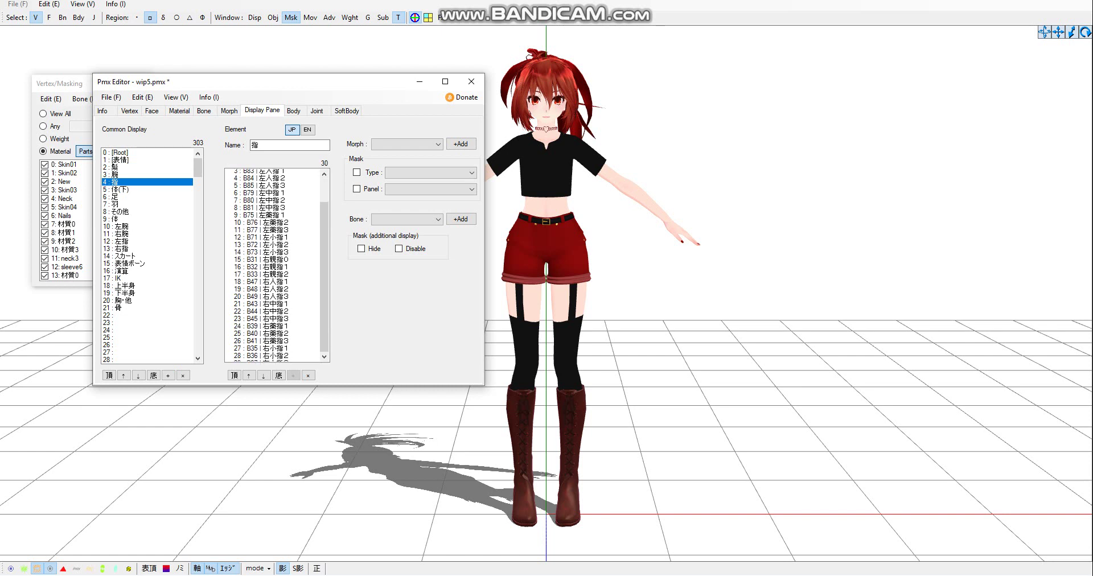
scroll(149, 256, down, 1)
key(Down)
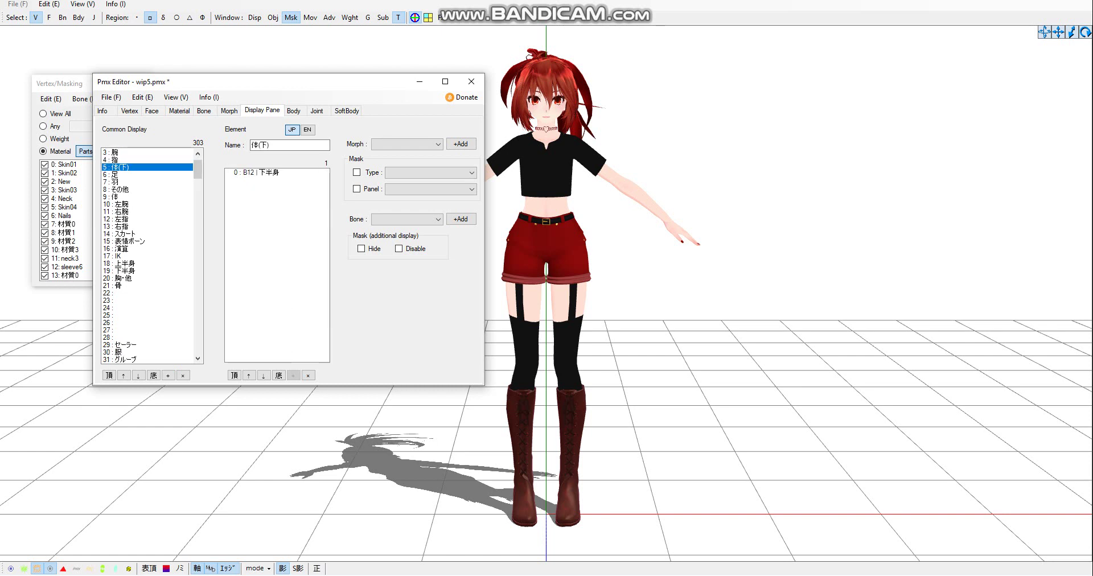
key(Down)
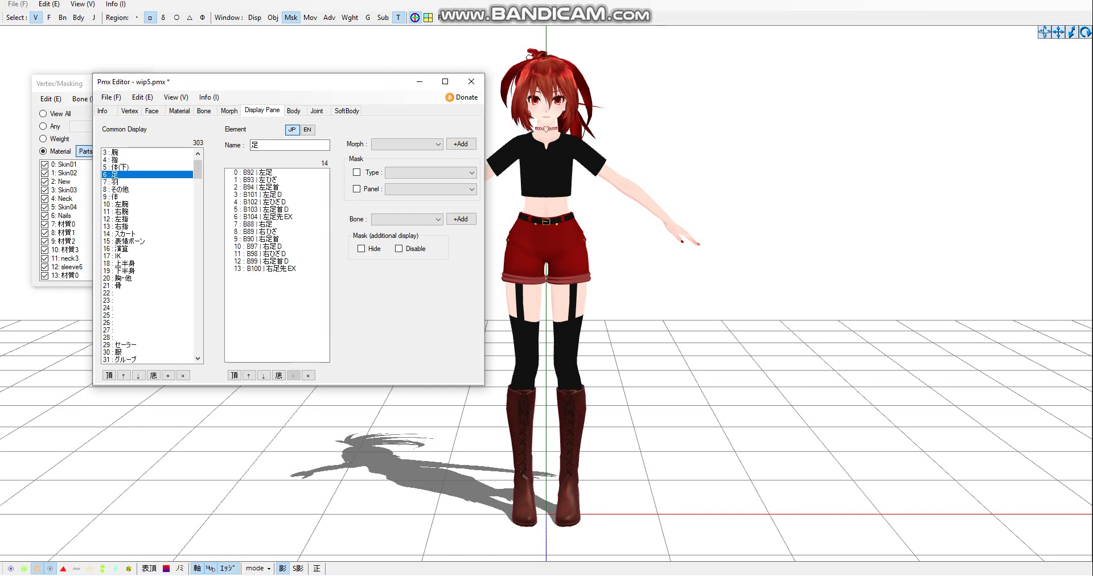
key(Down)
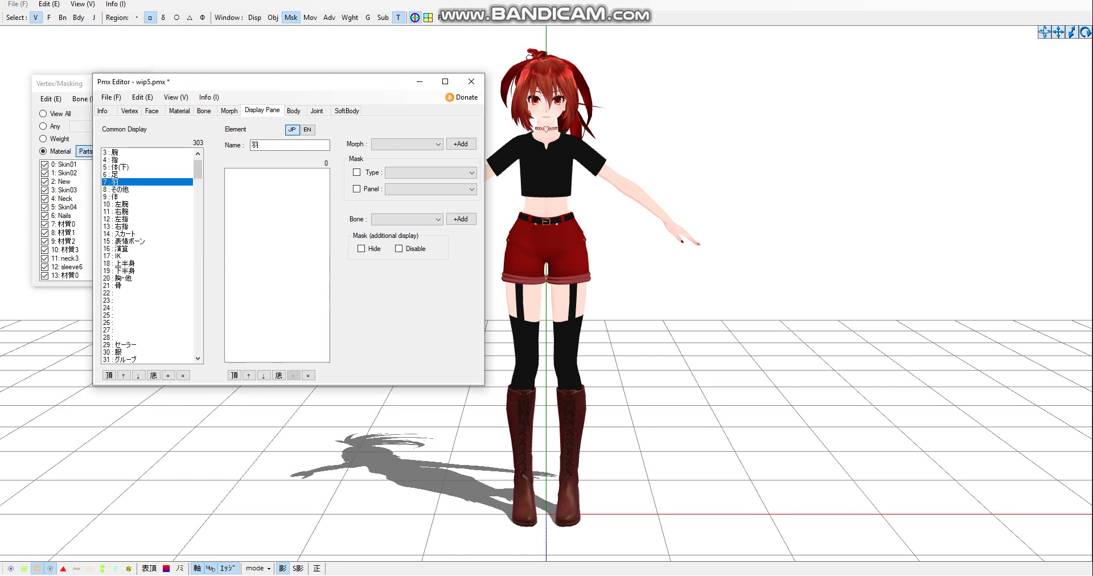
click(182, 375)
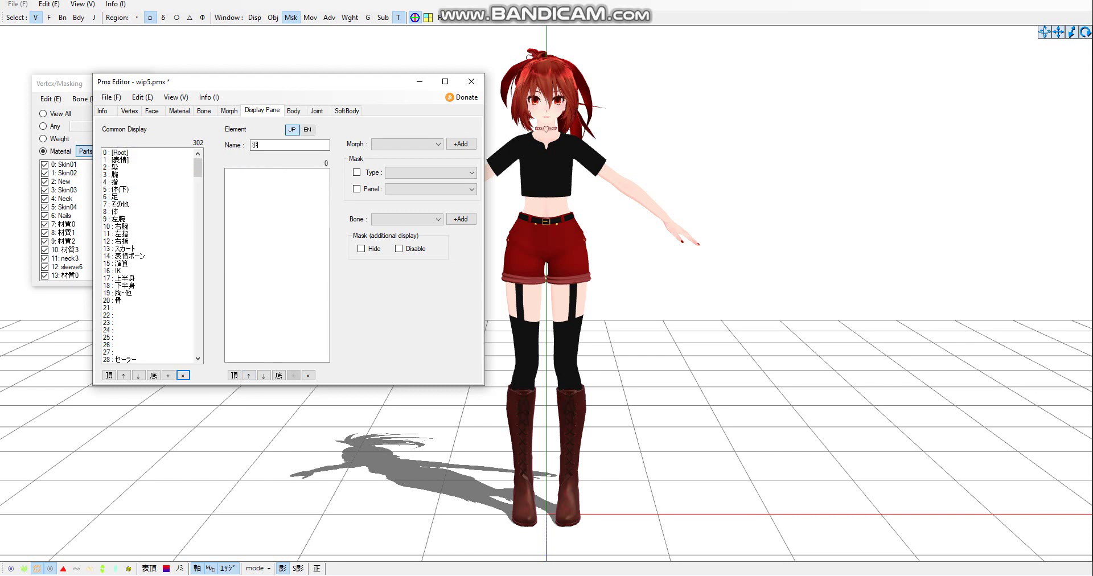
Delete the 体 pane and every pane beyond the first eight.
key(Up)
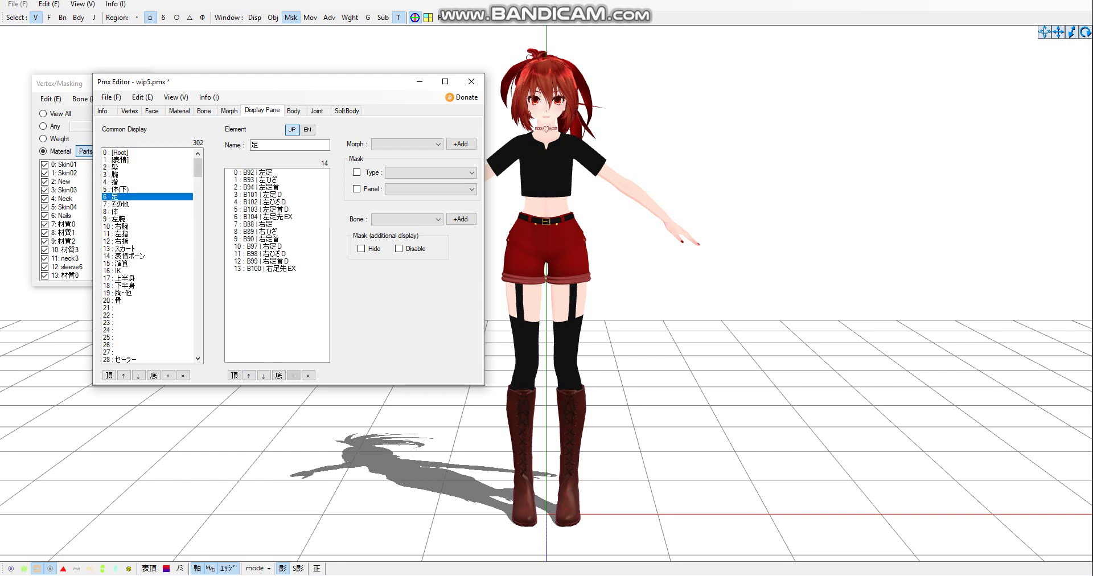
key(Down)
key(Down)
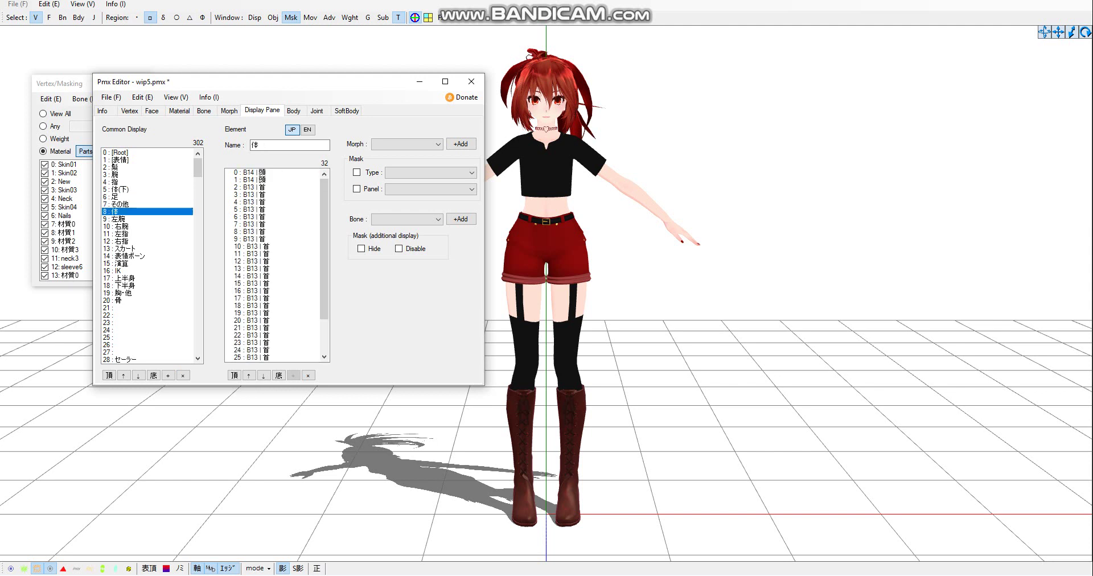
click(183, 376)
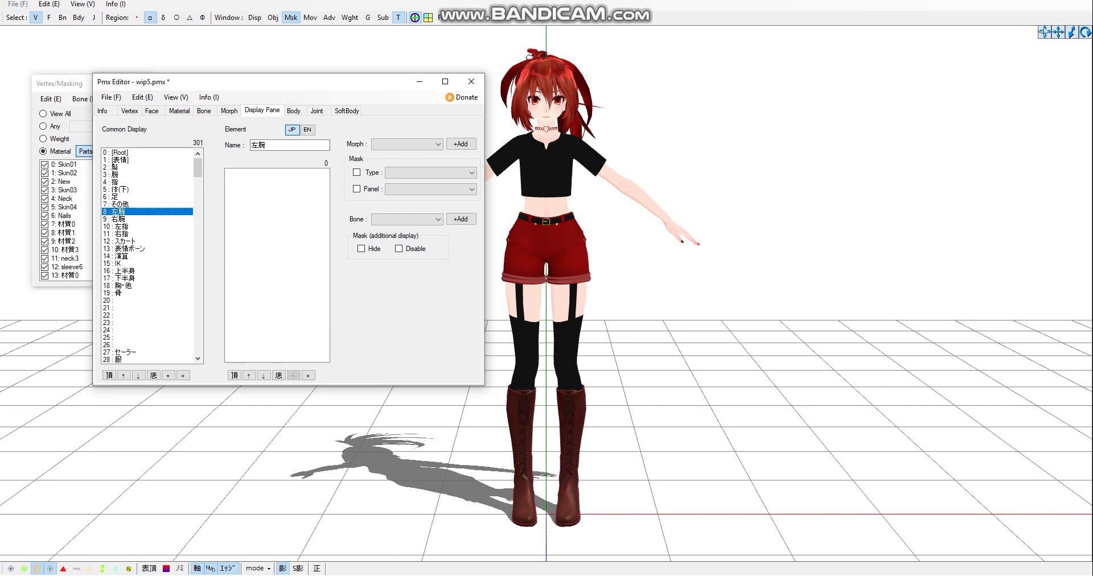
key(shift+Page_Down)
key(shift+Page_Down)
key(shift+Page_Down)
key(shift+Page_Down)
key(shift+Page_Down)
key(shift+Page_Down)
key(shift+Page_Down)
key(shift+Page_Down)
key(shift+Page_Down)
key(Delete)
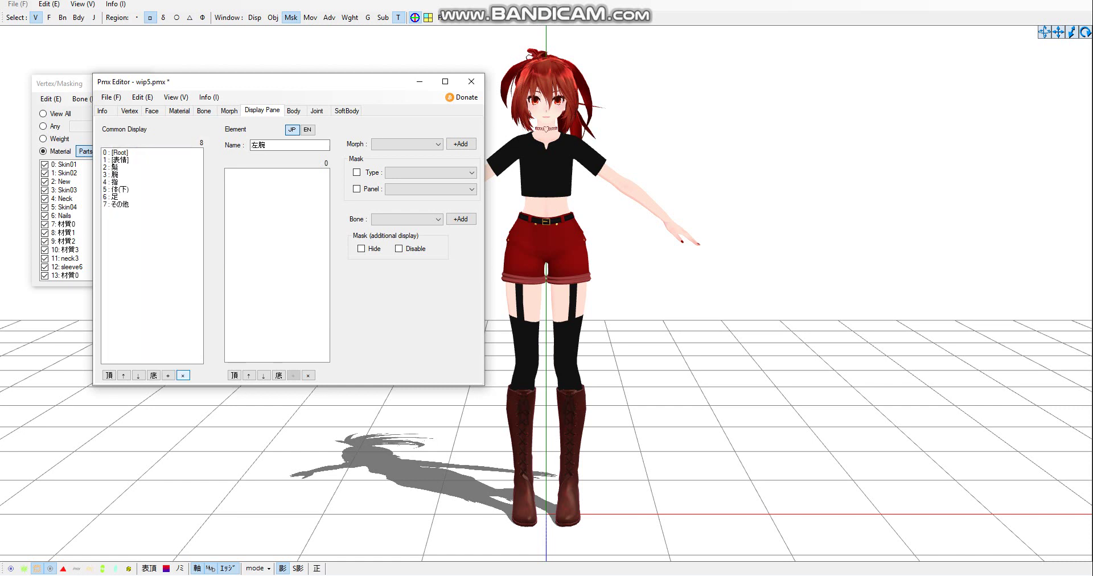
key(Down)
key(Down)
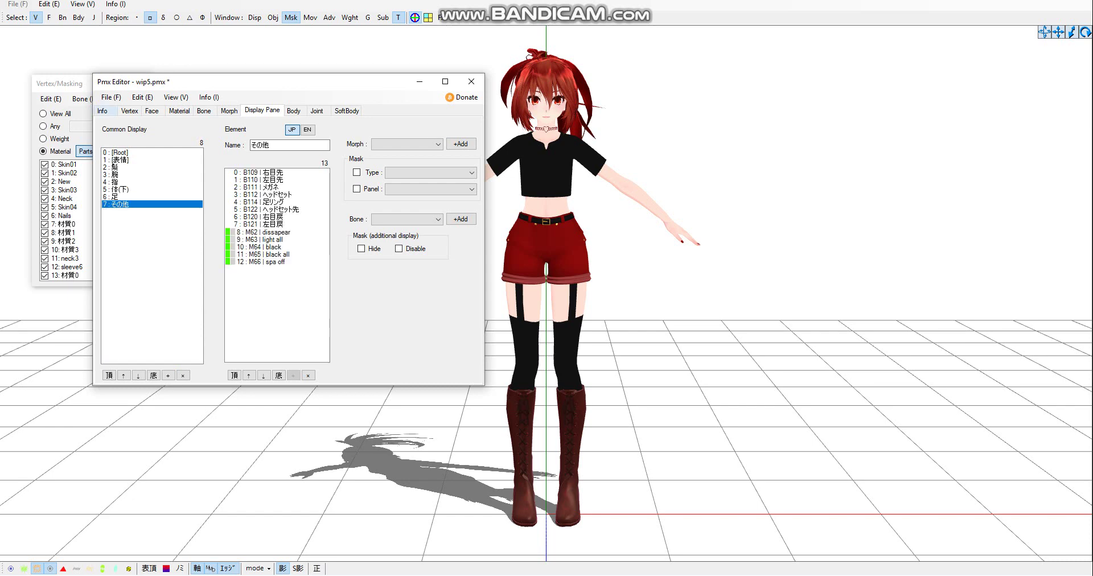
Save the model via Save As under the new name wip6.
click(103, 110)
click(129, 123)
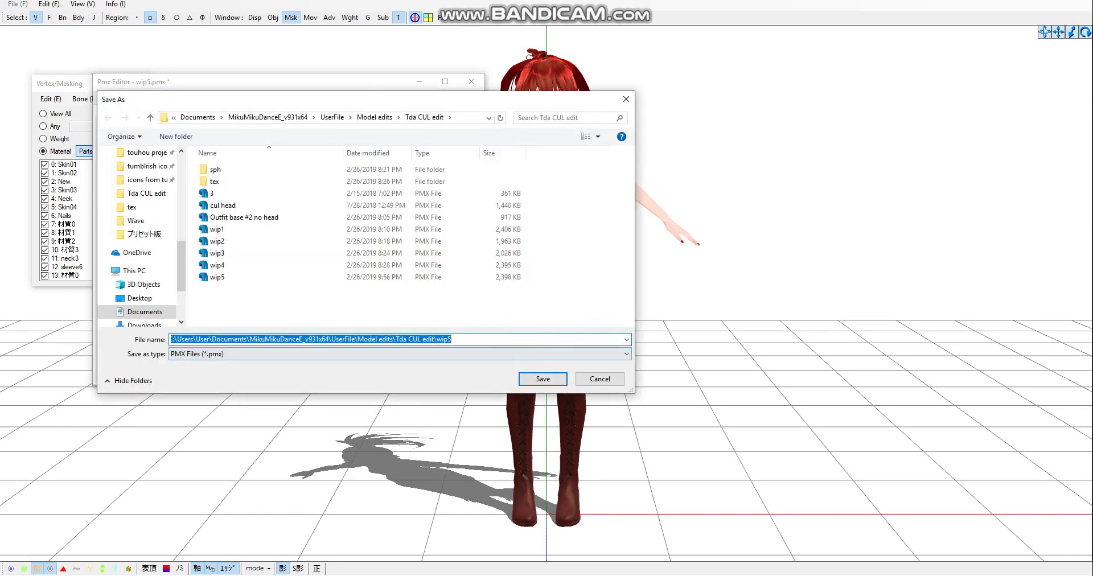
text(6)
key(Return)
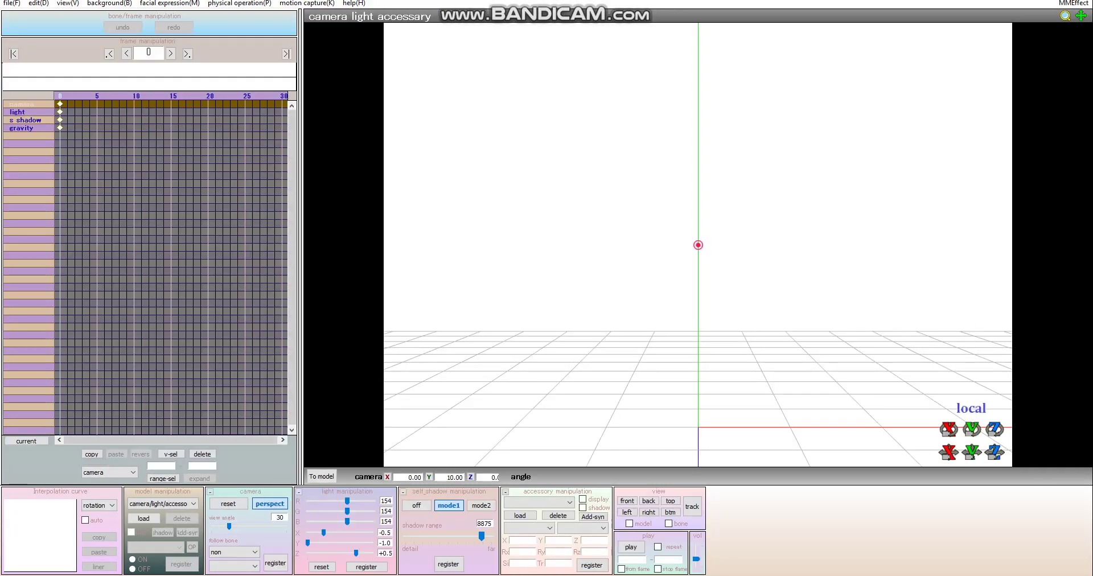
Load wip6.pmx from the Tda CUL edit folder and dismiss the credits notice.
click(144, 518)
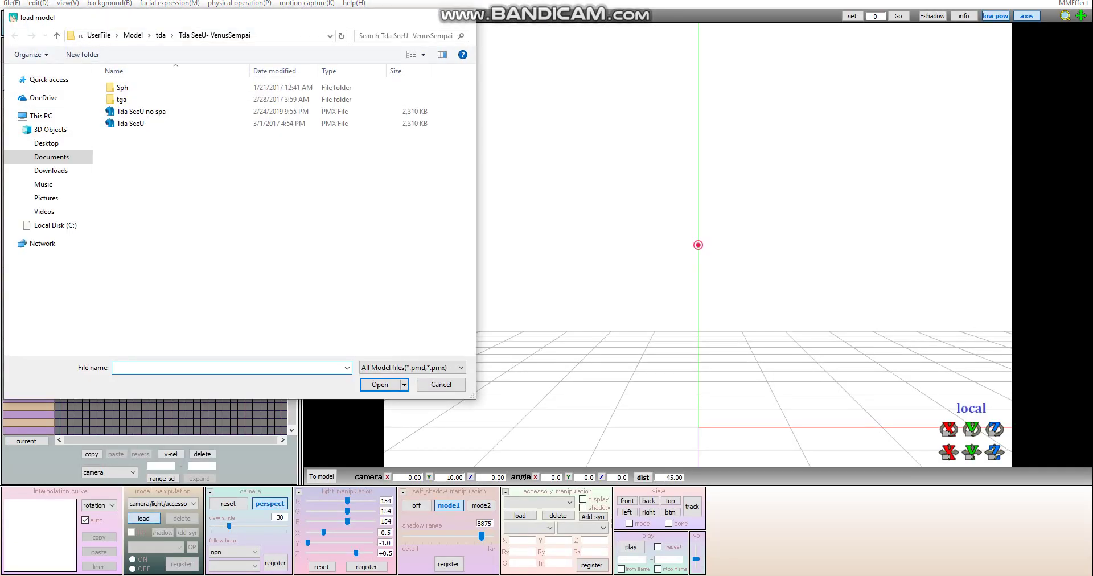
click(53, 234)
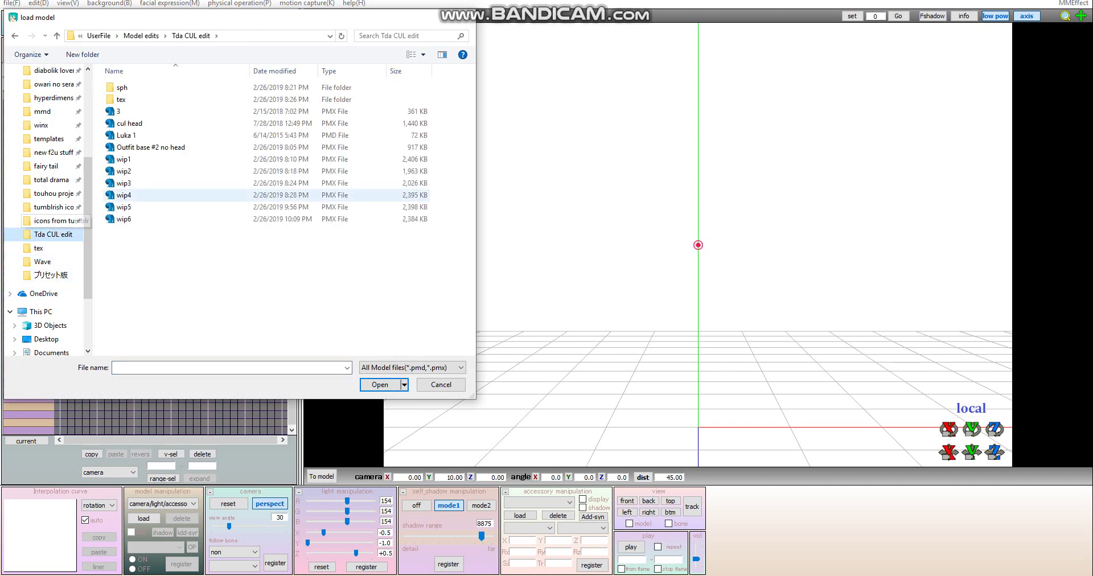
click(124, 219)
click(380, 385)
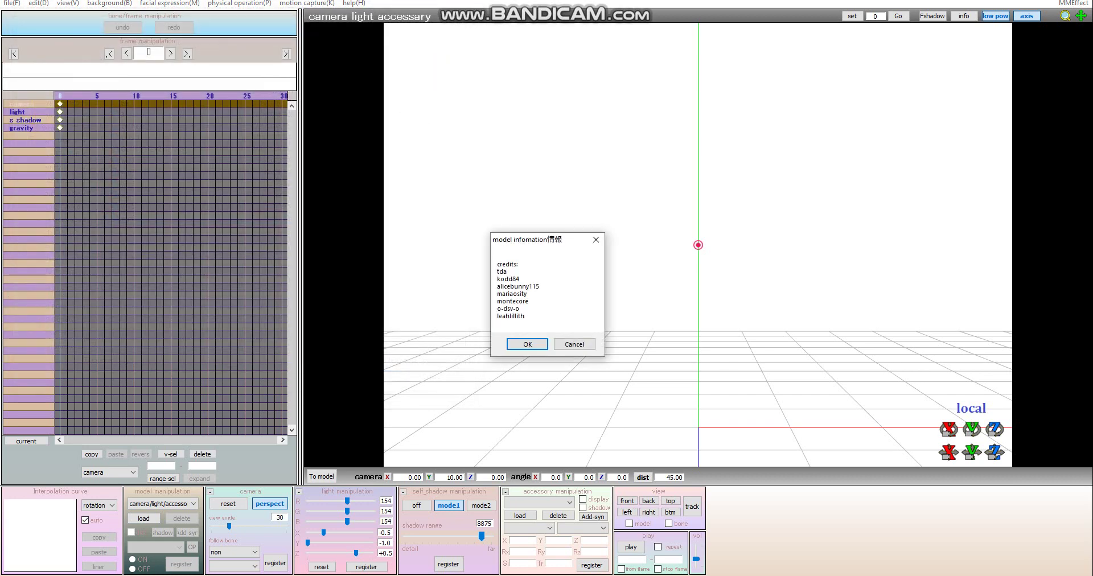
click(528, 344)
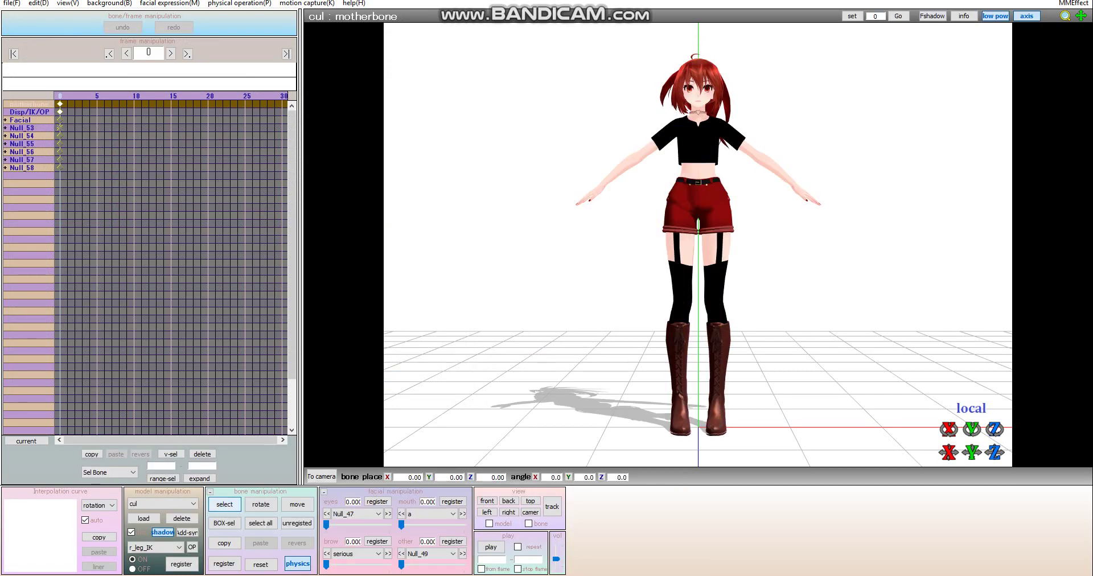
mouse_move(697, 256)
right_down()
mouse_move(768, 256)
mouse_move(718, 256)
mouse_move(683, 239)
mouse_move(666, 213)
mouse_move(606, 227)
mouse_move(598, 218)
right_up()
key(2)
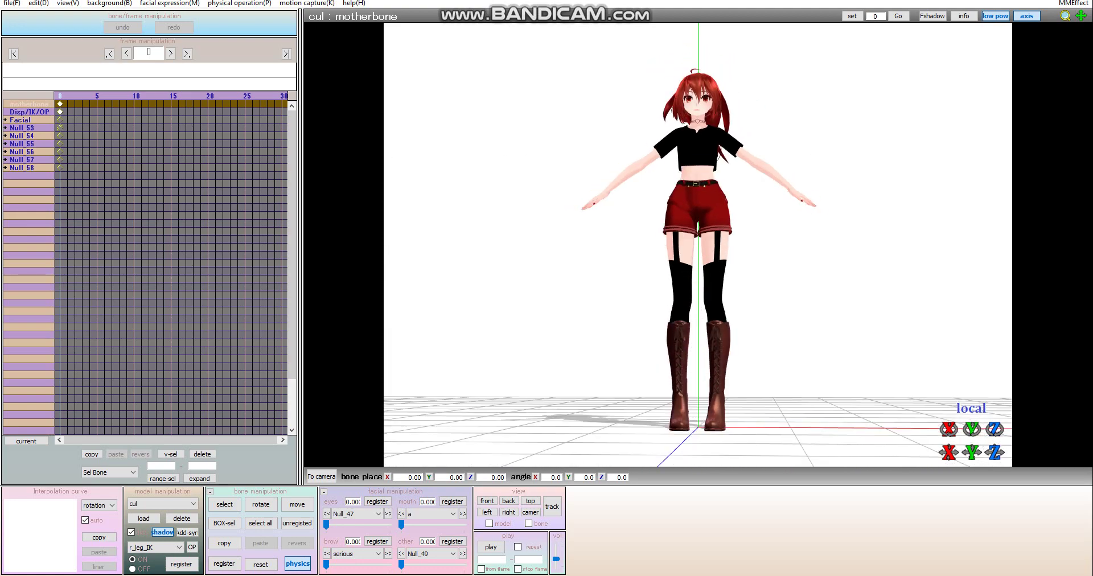